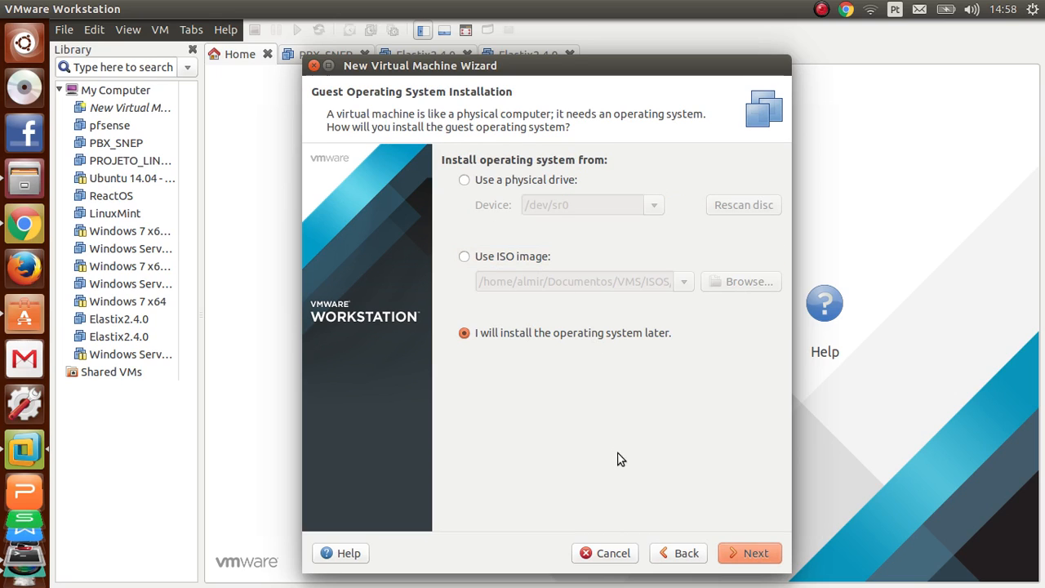
Continue without an installation source and choose Linux as the guest operating system, version CentOS 64-bit.
click(756, 553)
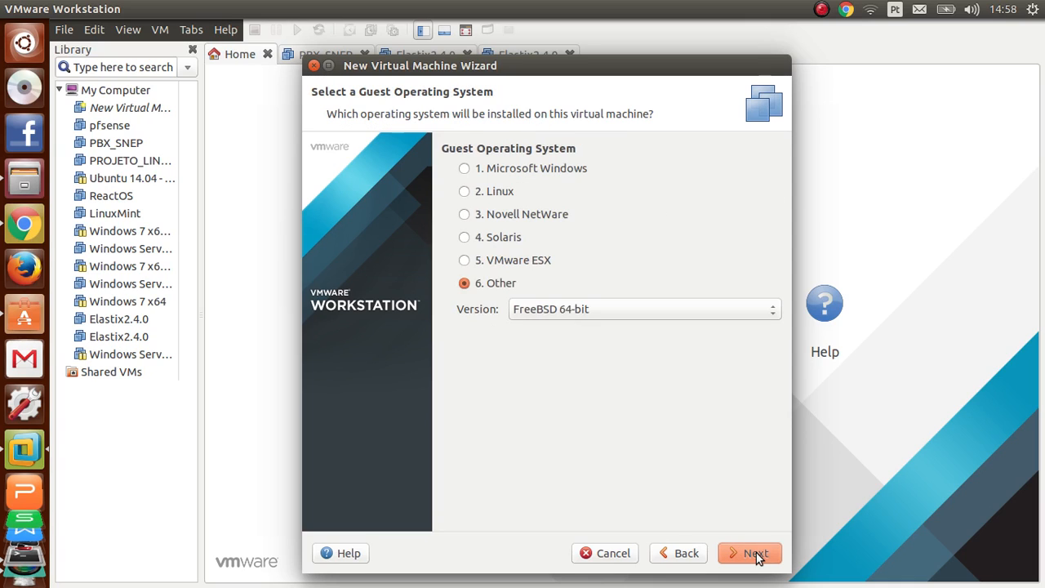
click(482, 191)
click(584, 311)
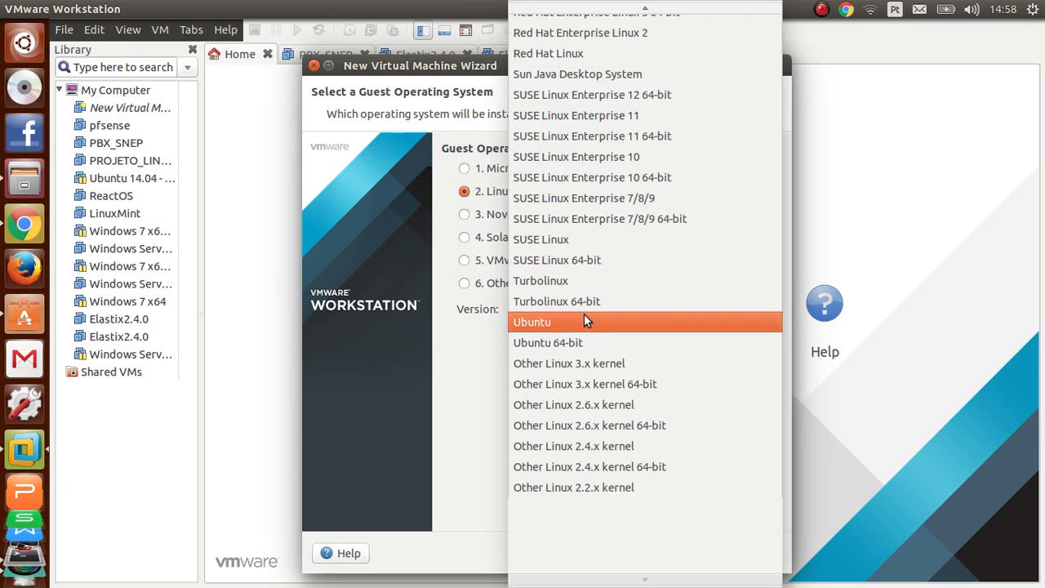
scroll(576, 311, up, 3)
scroll(579, 294, up, 5)
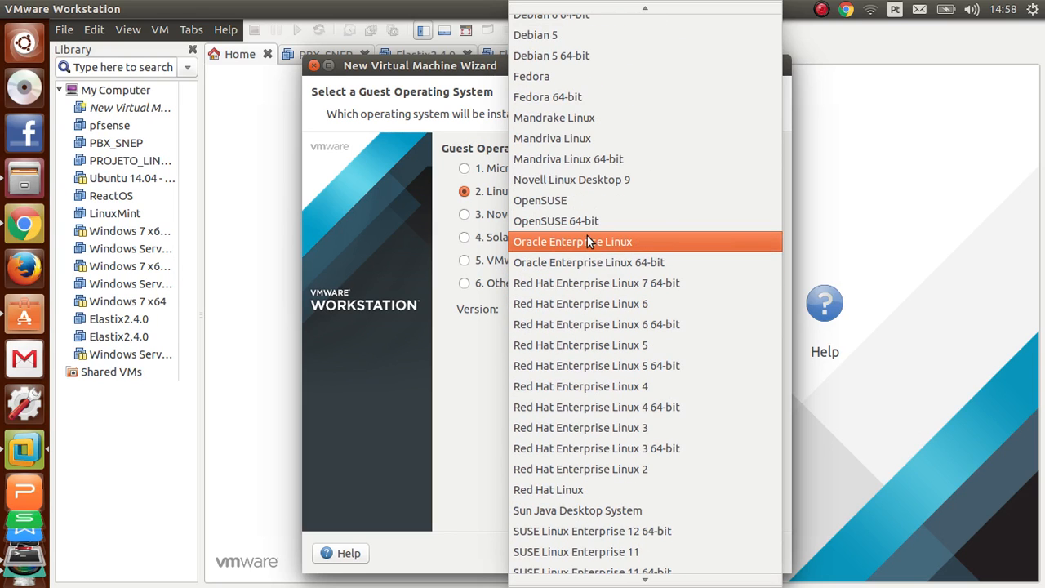
scroll(585, 240, down, 1)
scroll(589, 241, up, 3)
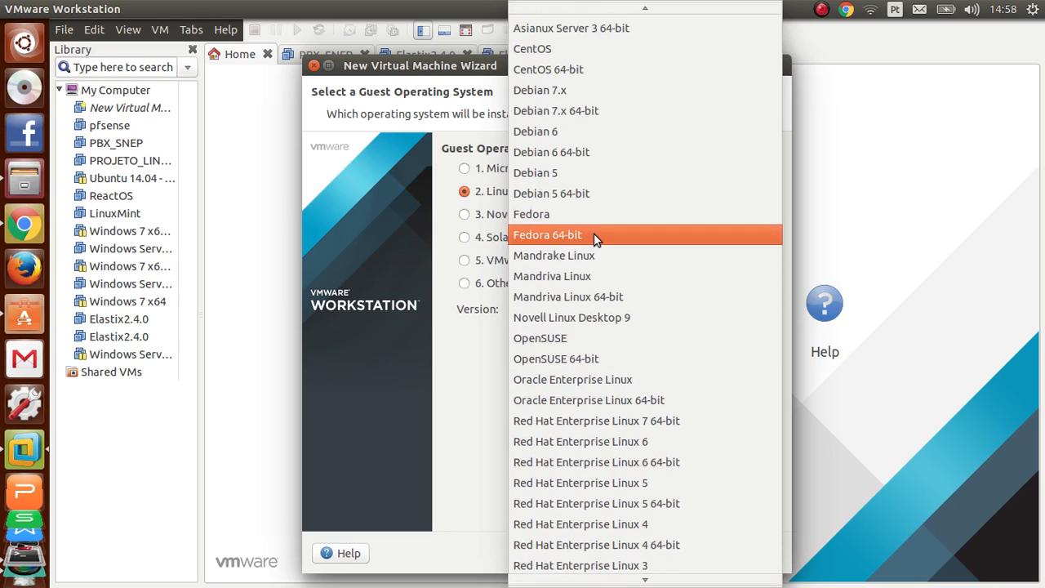
click(552, 71)
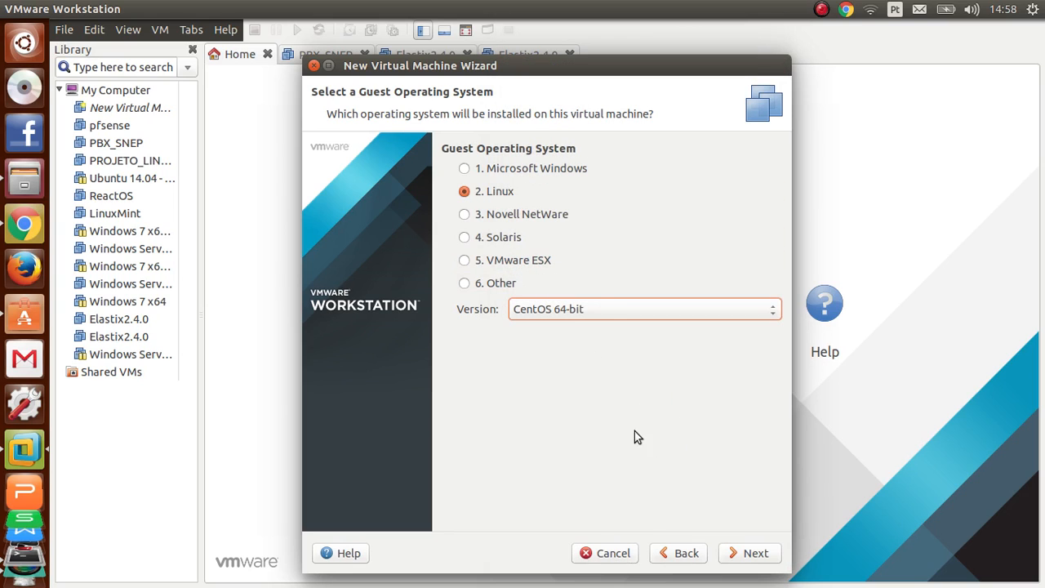
click(754, 556)
Name the virtual machine Elastix_aula and accept the matching location.
click(626, 191)
key(End)
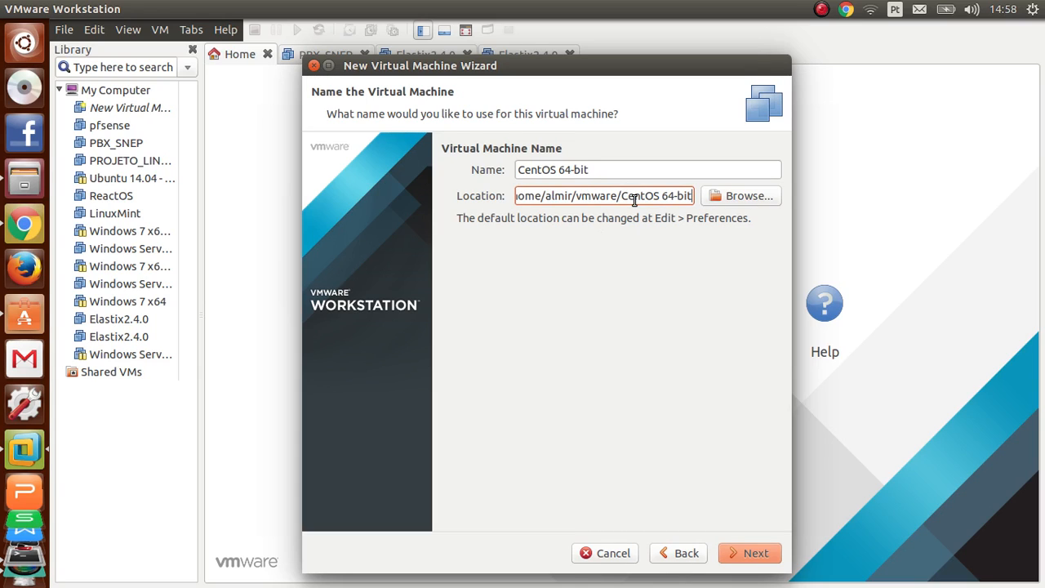
triple_click(670, 168)
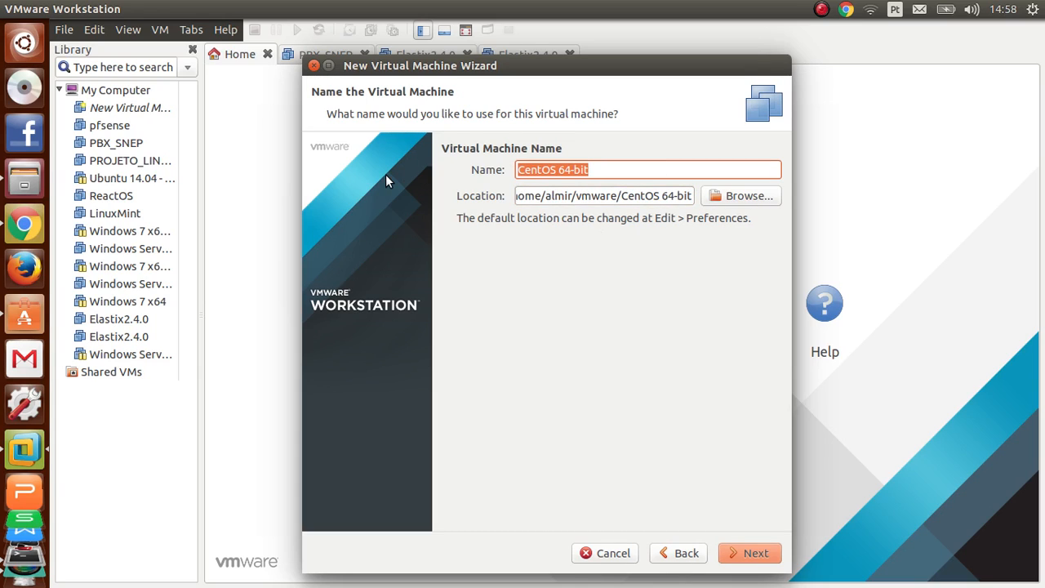
text(Elastix_aula)
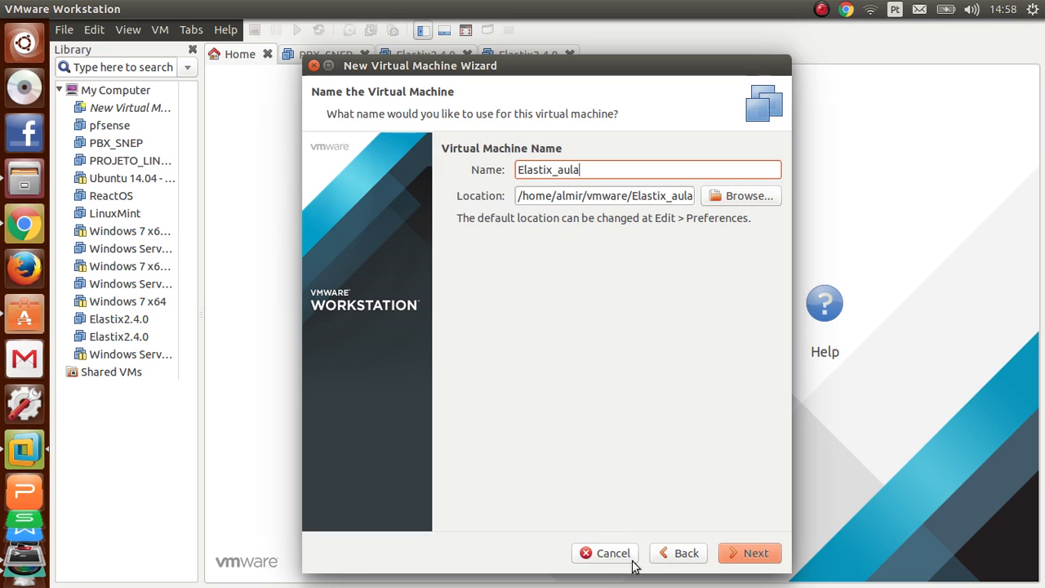
click(768, 554)
Set the maximum disk size to 15 GB, with the virtual disk split into multiple files.
double_click(637, 229)
text(15)
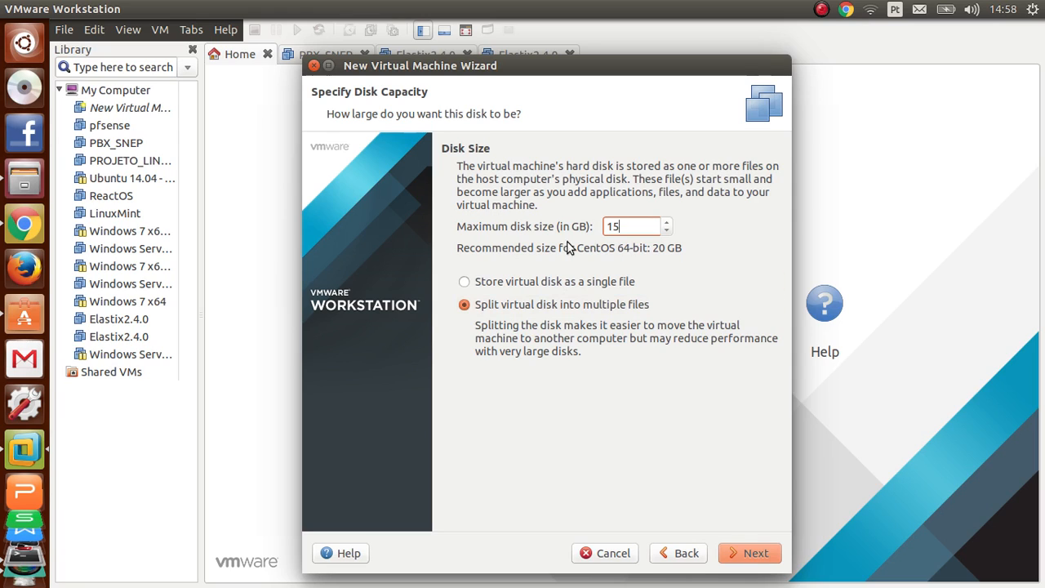
click(755, 560)
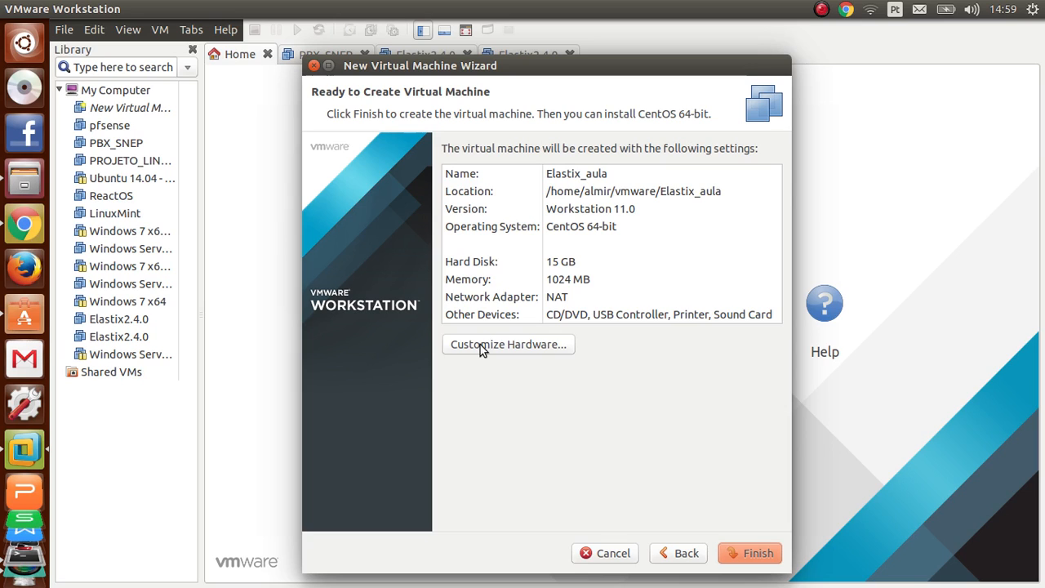
Customize the virtual machine's hardware by setting the number of processors to 4.
click(482, 345)
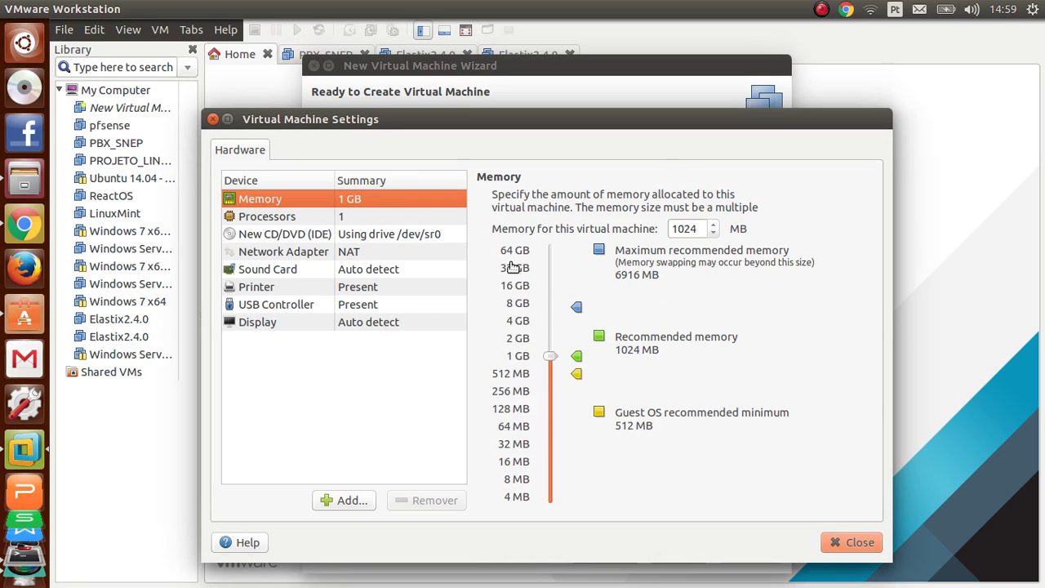
click(290, 221)
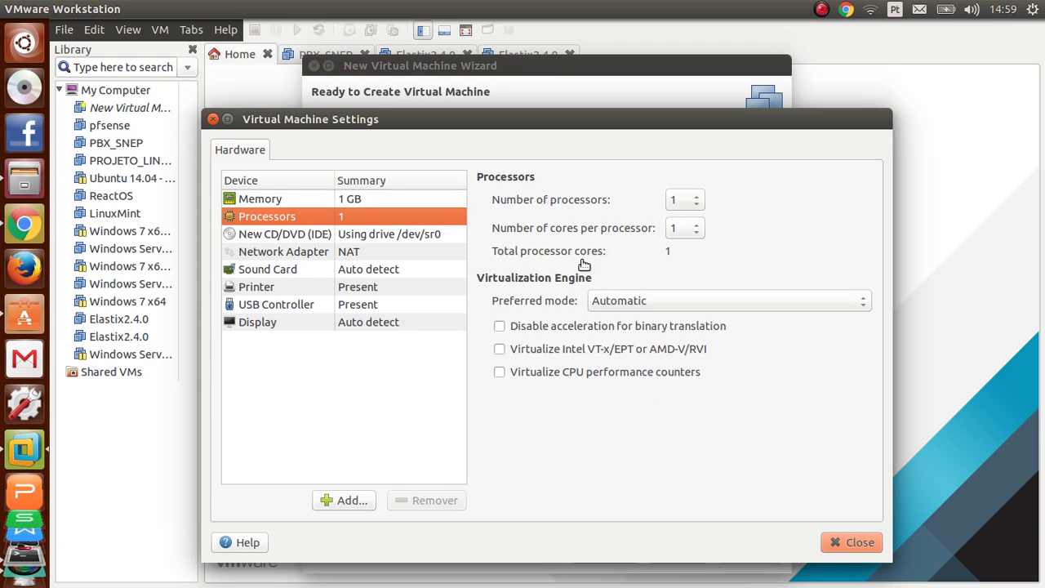
click(700, 200)
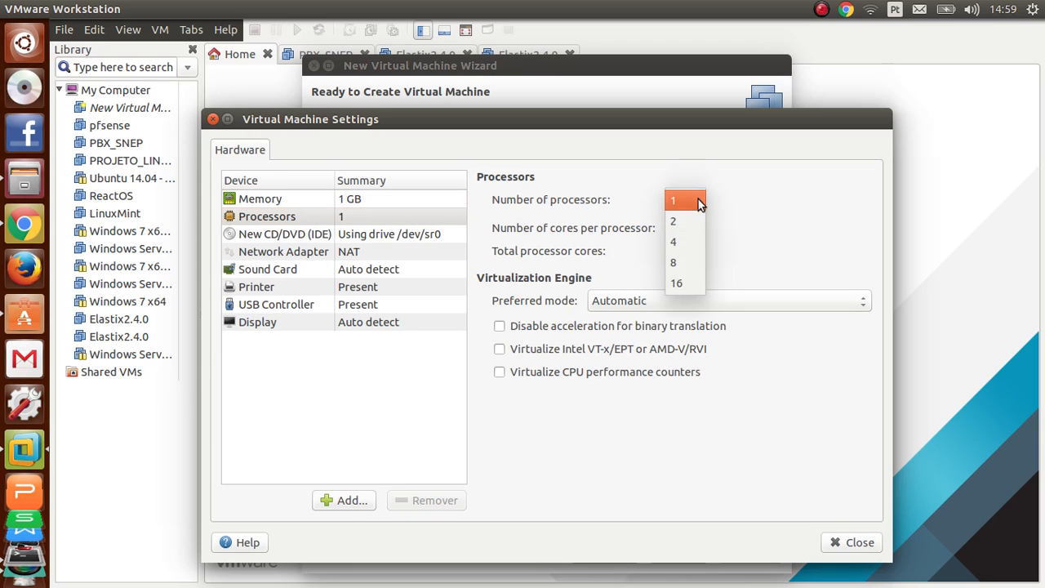
click(682, 244)
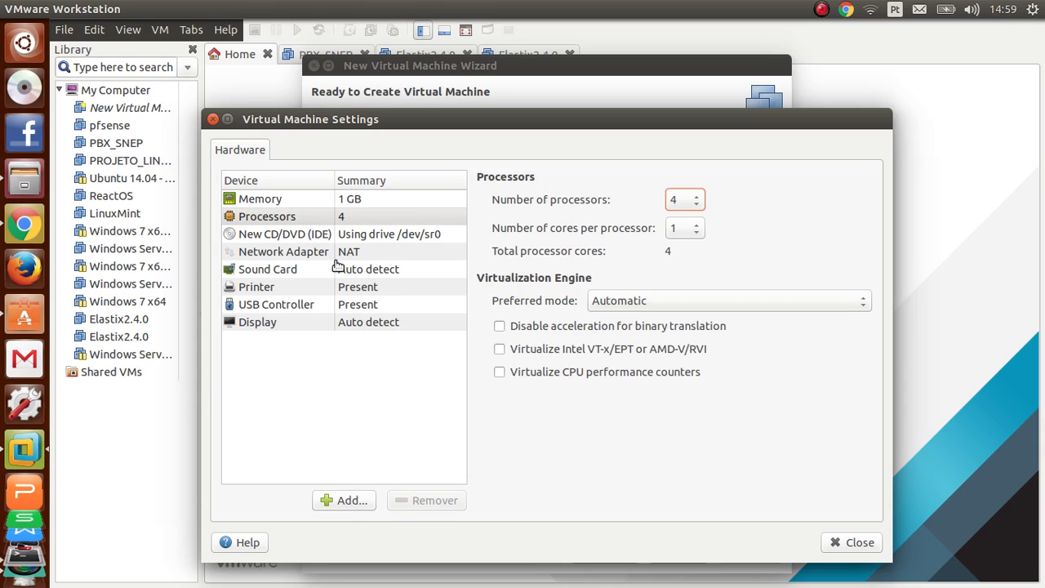
Have the CD/DVD drive use the ISO image Elastix-2.5.0-STABLE-x86_64-bin-08may2015.iso from the ISOS folder.
click(312, 238)
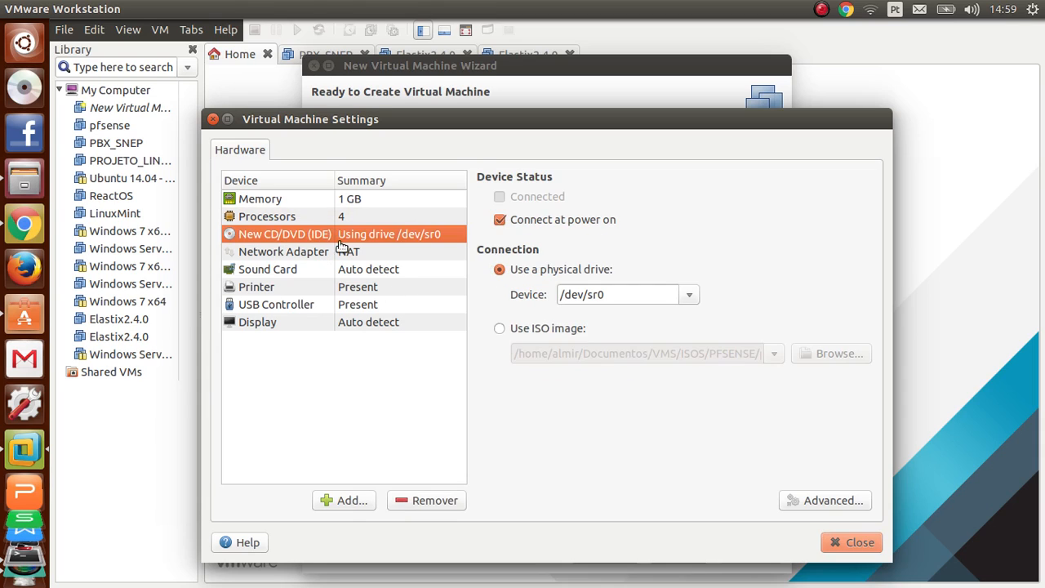
click(500, 329)
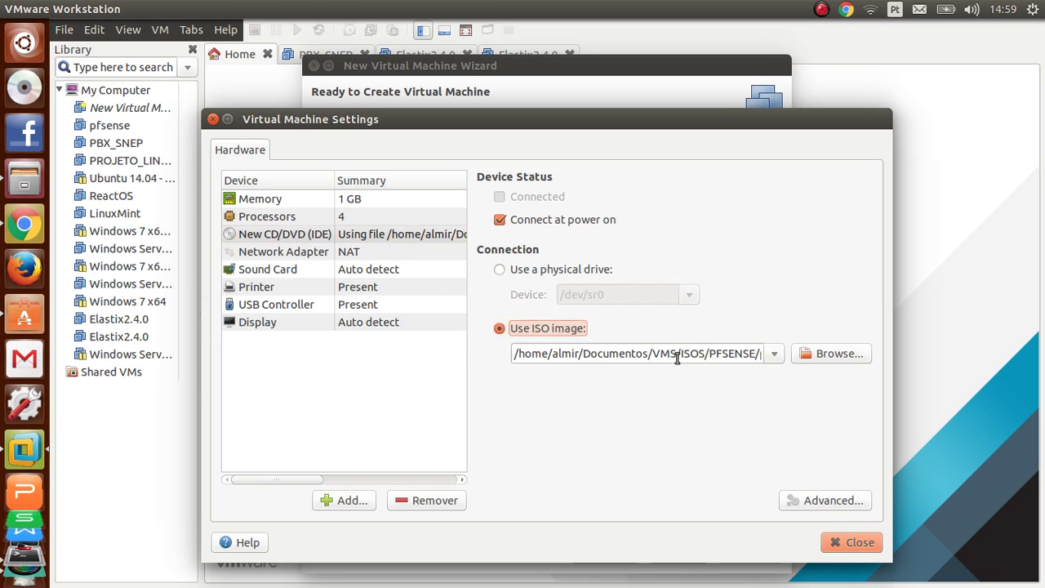
click(817, 354)
click(282, 63)
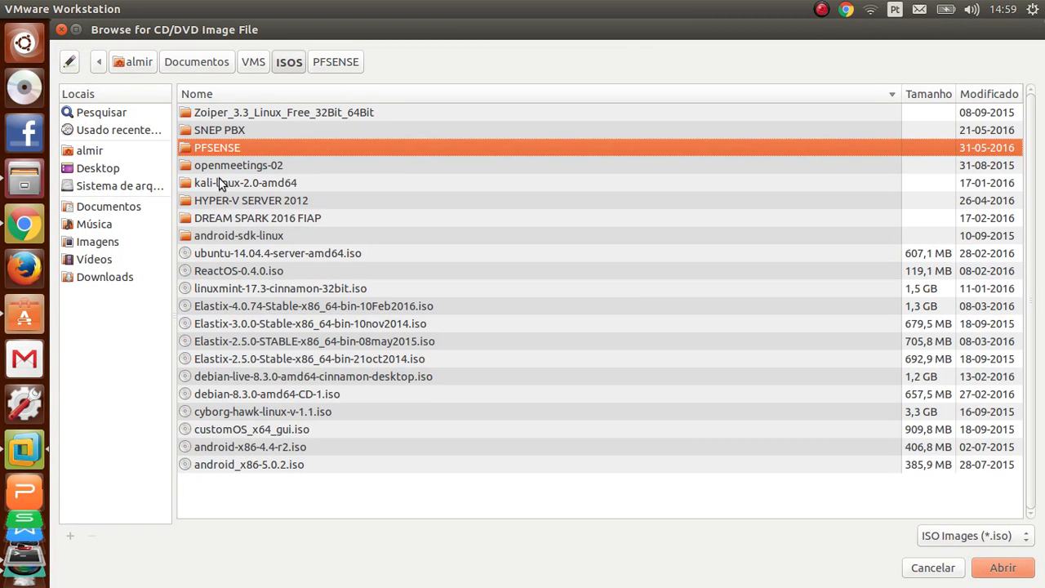
click(249, 342)
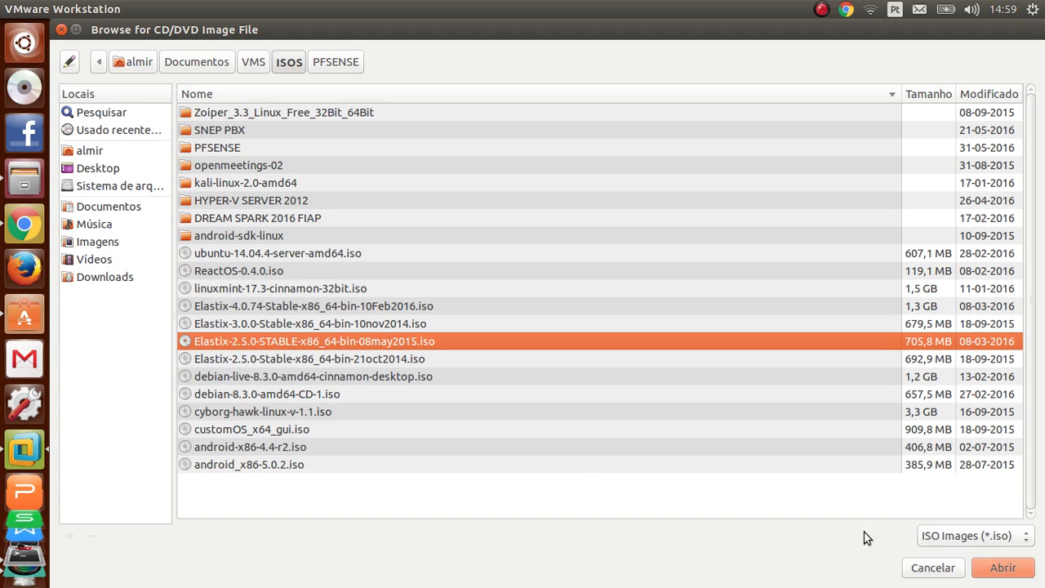
click(1002, 569)
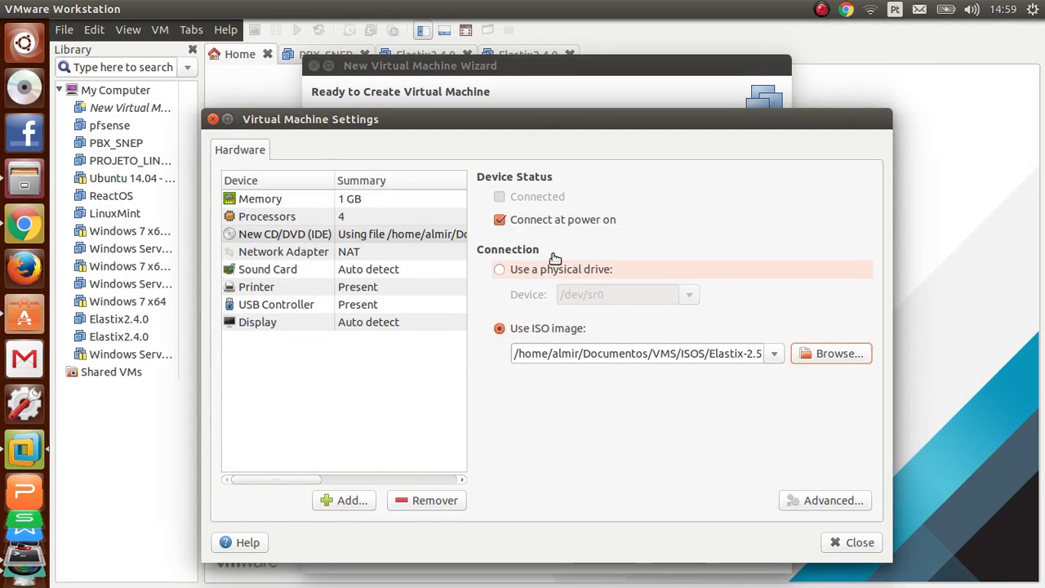
Set the network adapter to Bridged with the physical network connection state replicated, and close the hardware settings.
click(253, 257)
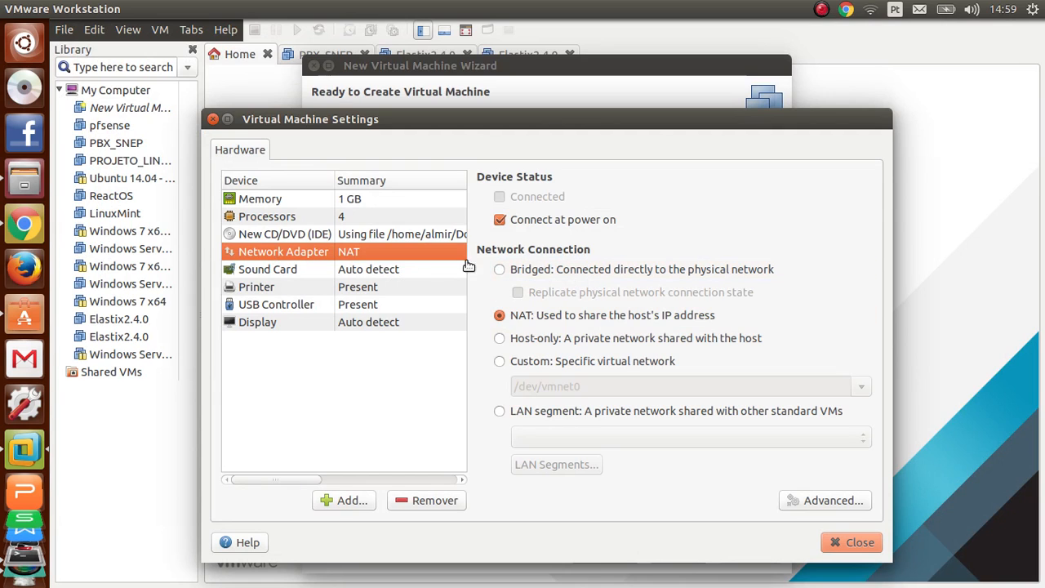
click(500, 271)
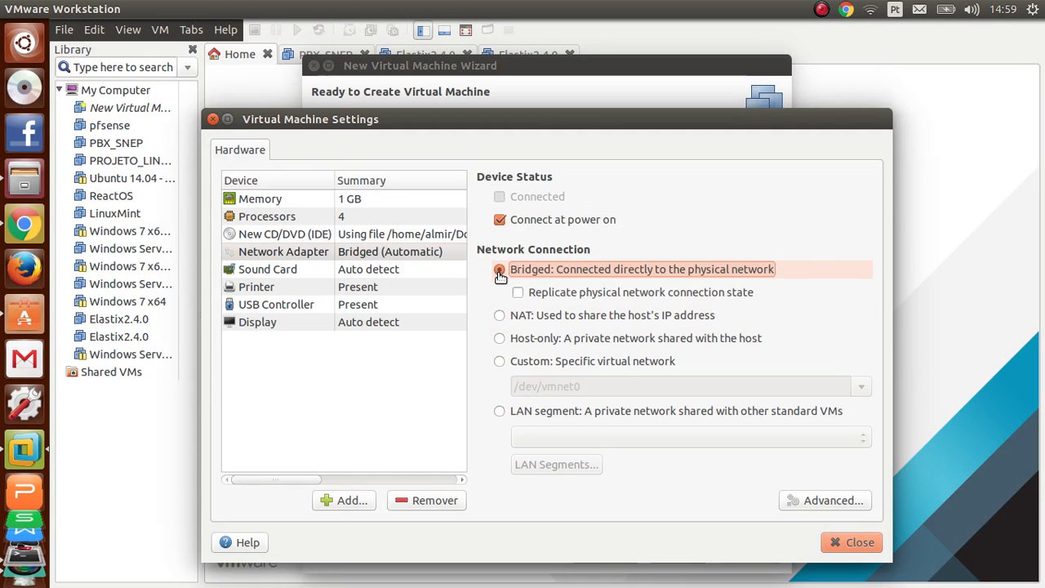
click(519, 294)
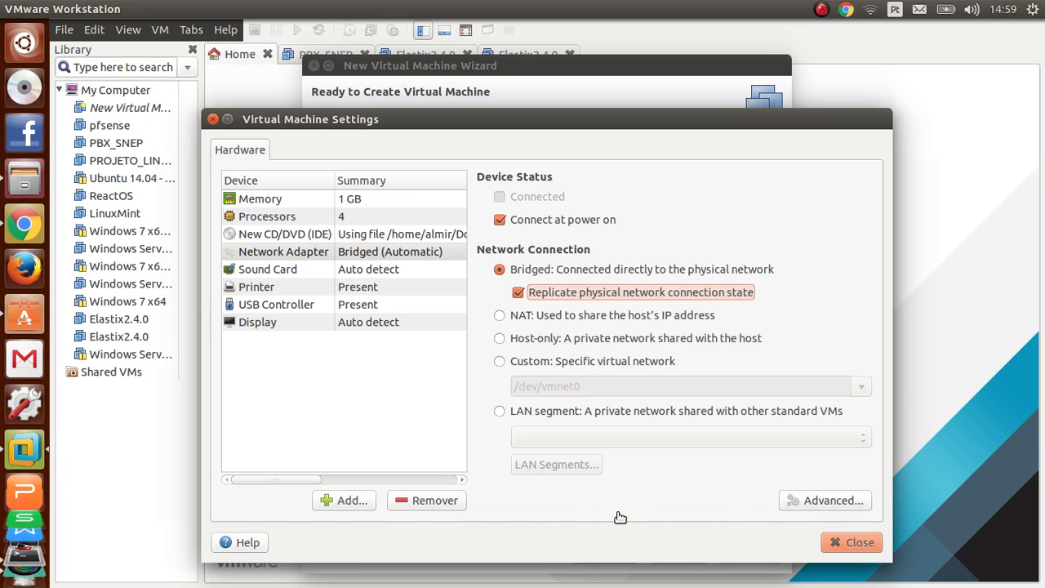
click(857, 544)
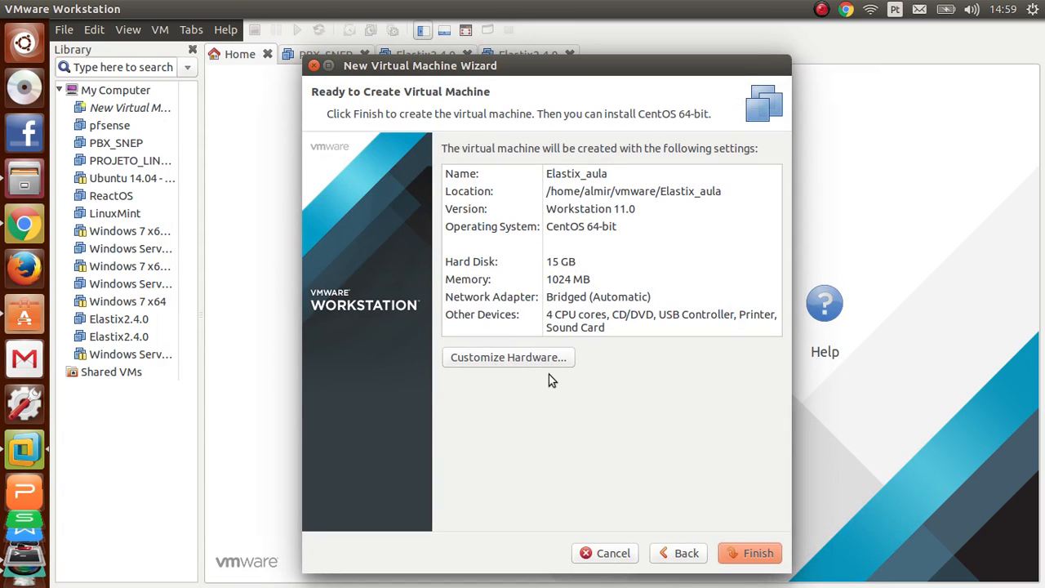
Finish creating the Elastix_aula virtual machine and start it up, dismissing the removable devices hint.
click(760, 554)
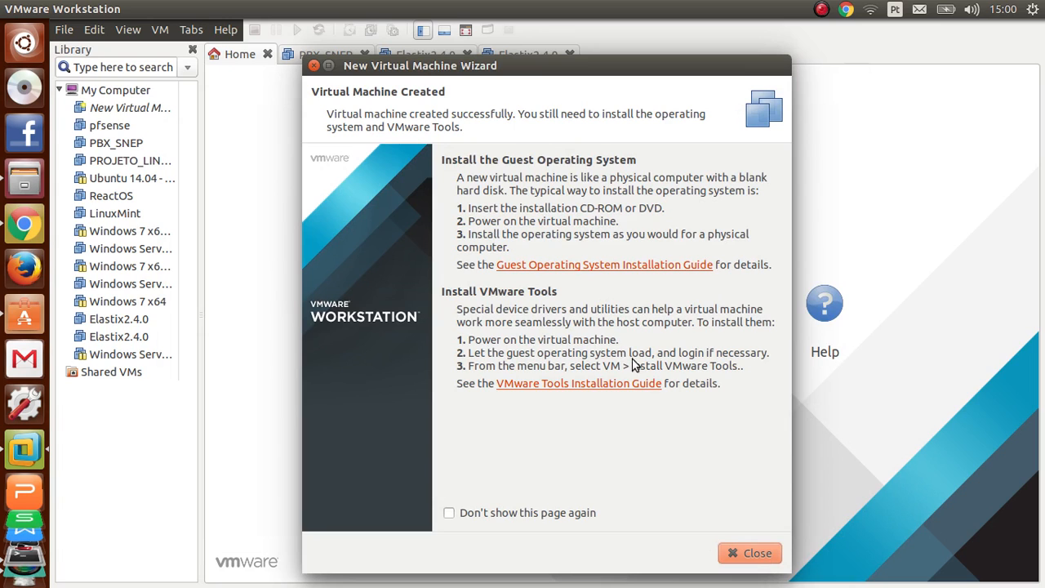
click(751, 554)
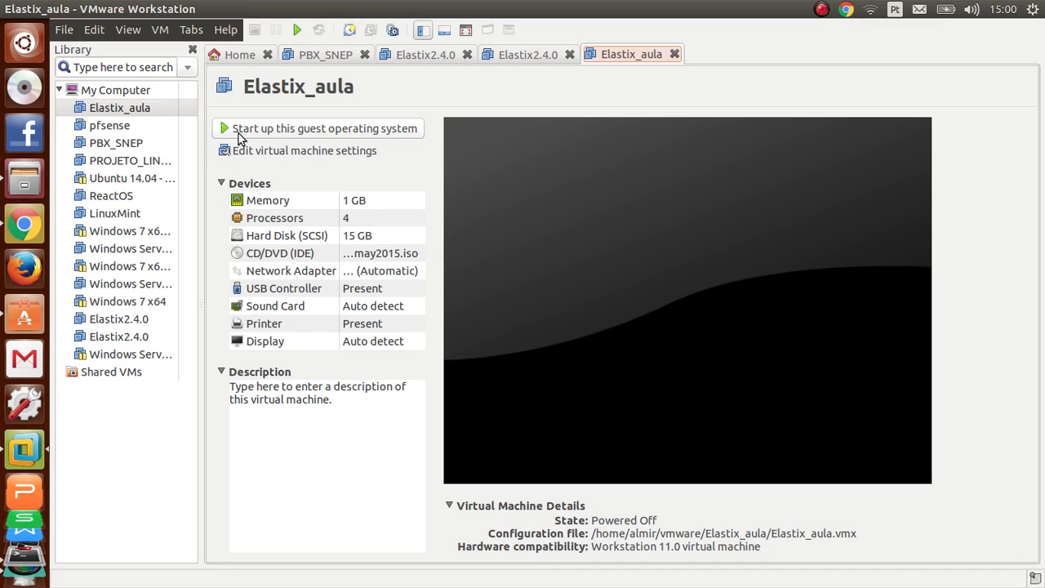
click(299, 126)
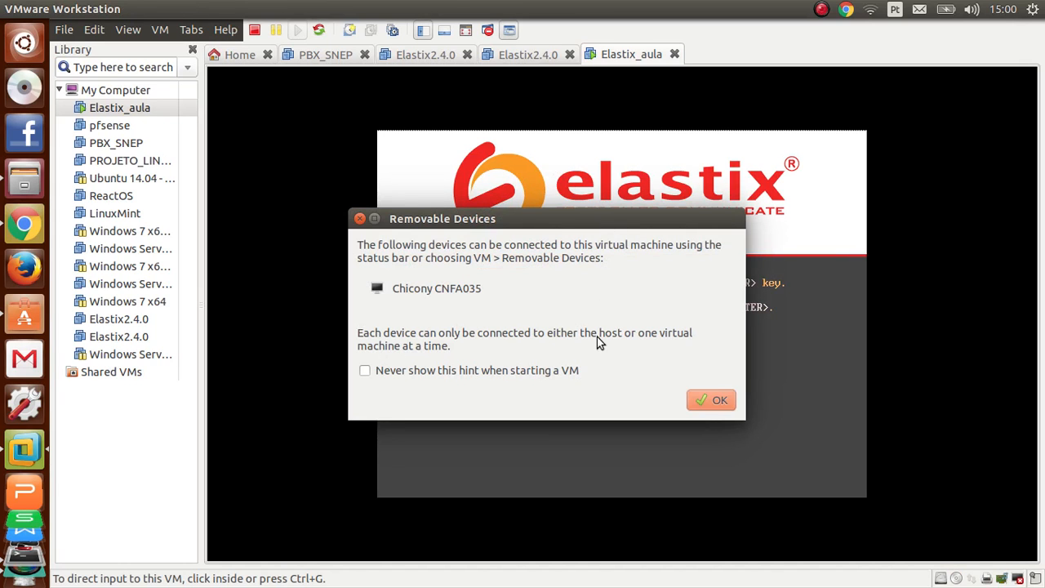
click(360, 219)
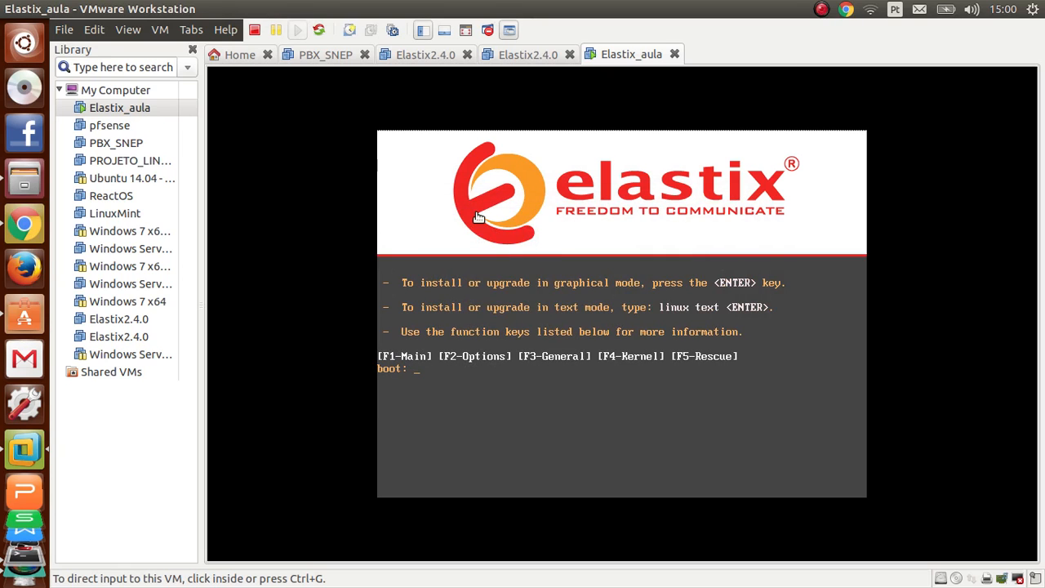
Boot the Elastix installer in graphical mode from the boot prompt and release input back to the host.
click(611, 315)
key(Return)
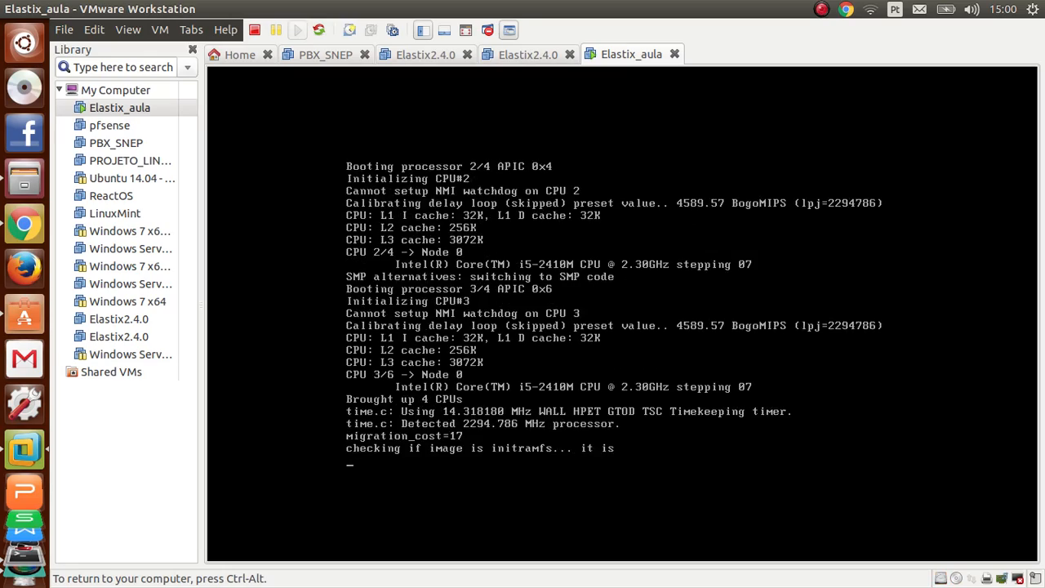
key(ctrl+alt)
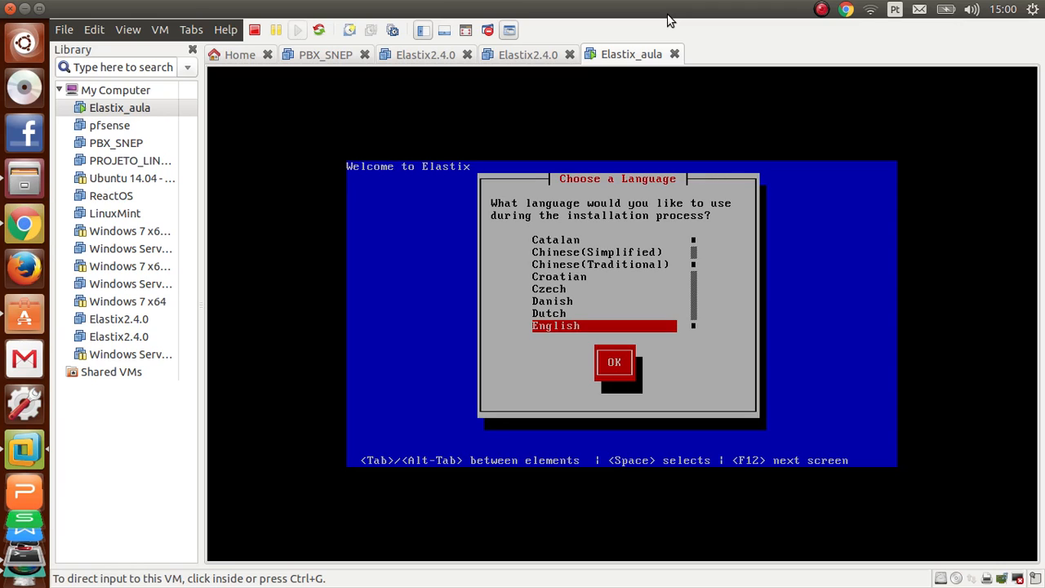
Choose Portuguese(Brazilian) as the language for the installation process and confirm it.
click(664, 317)
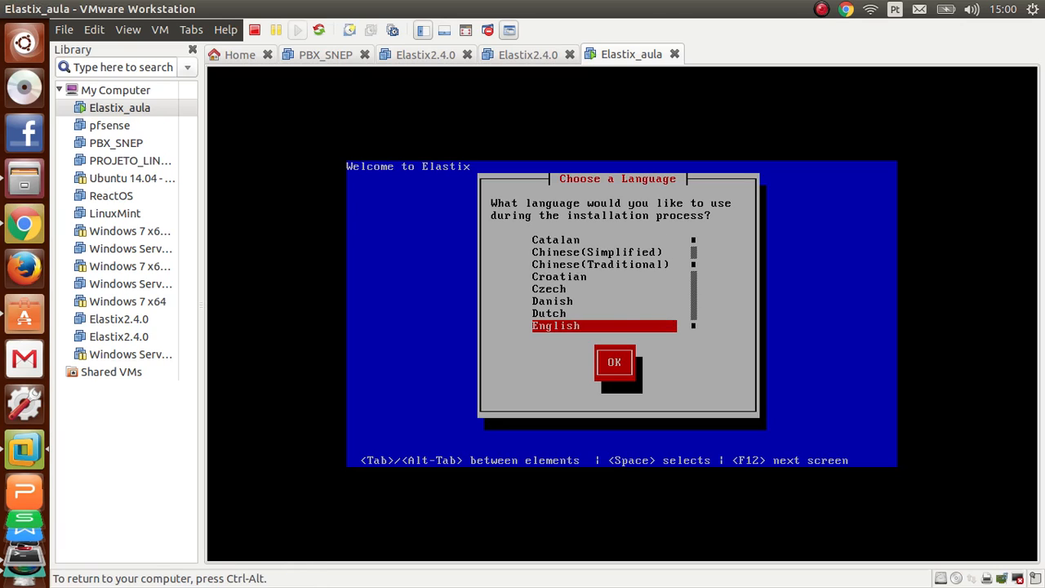
key(p)
key(Down)
key(Down)
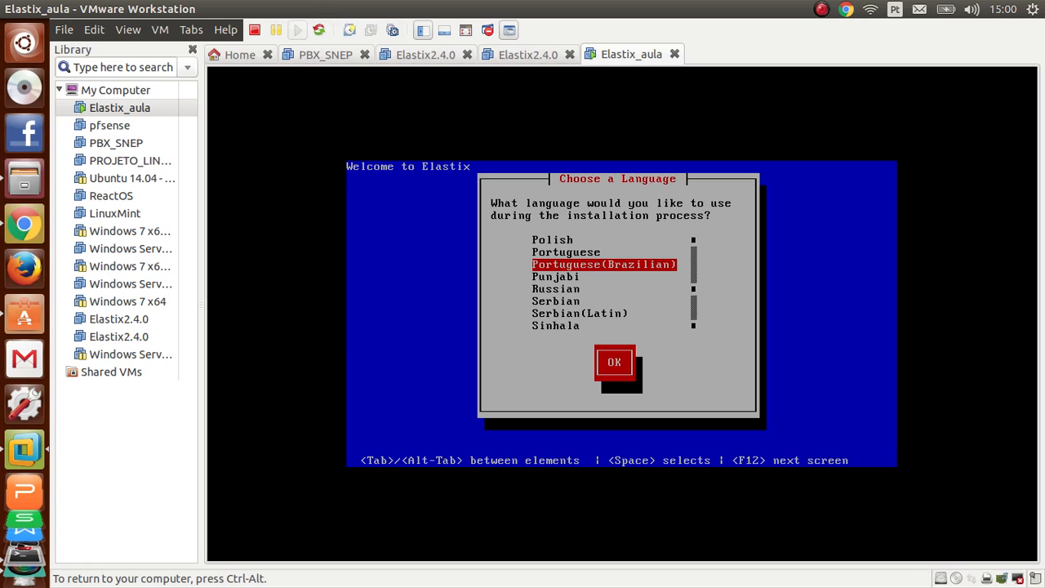
key(Tab)
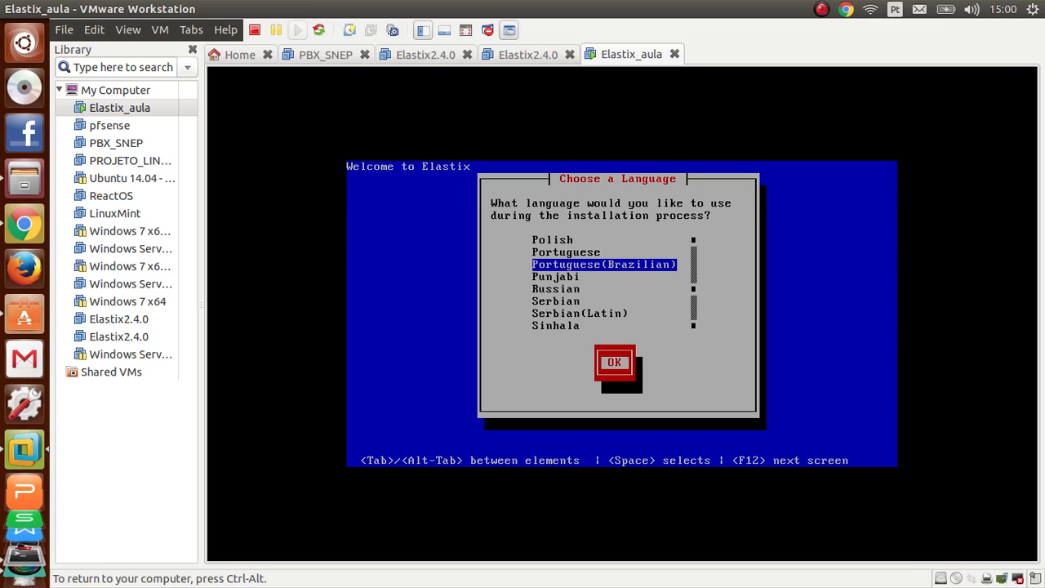
key(Return)
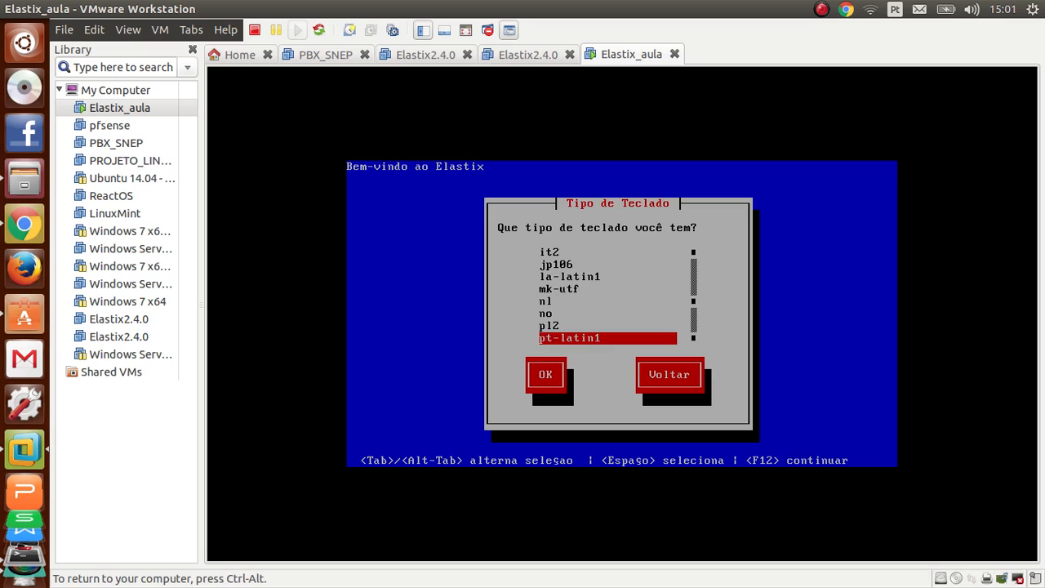
Choose br-abnt2 as the keyboard type and confirm it.
key(b)
key(Down)
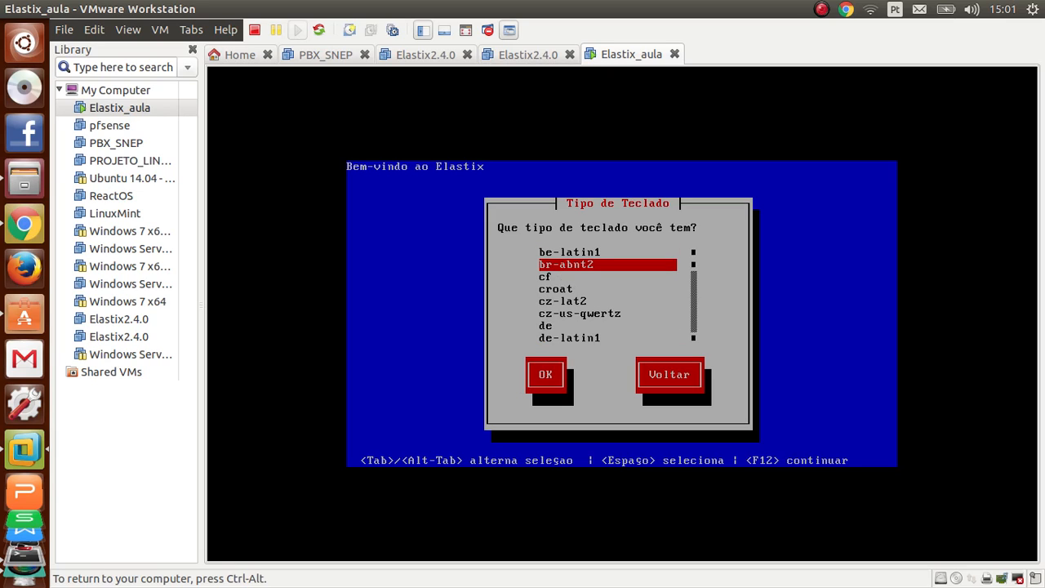
key(Tab)
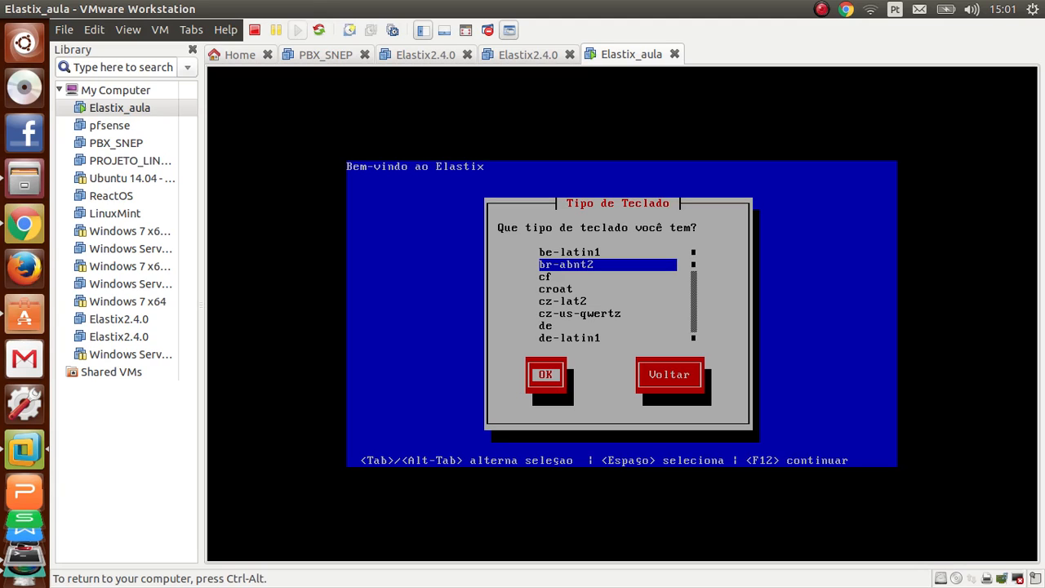
key(Return)
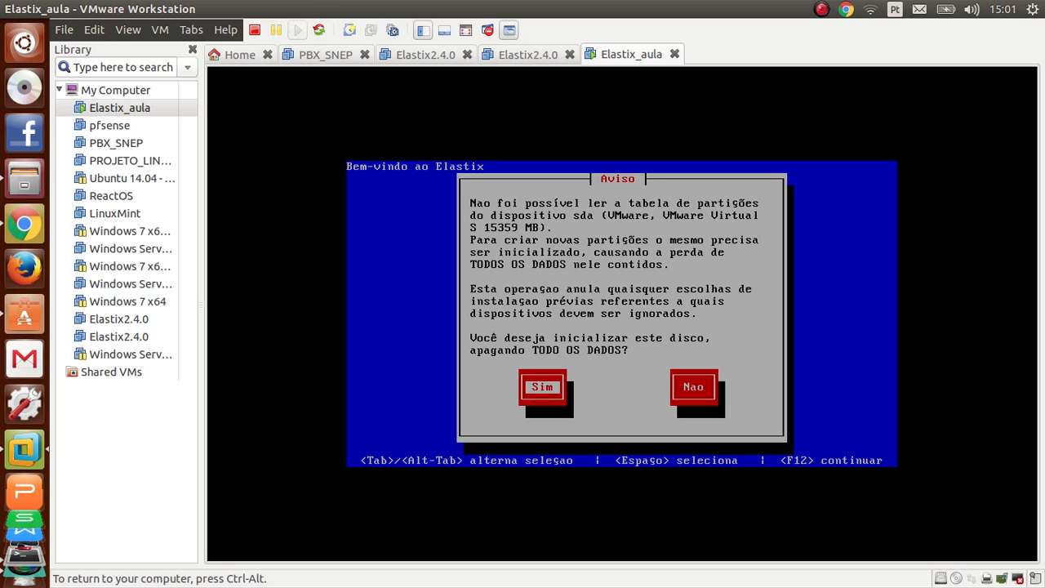
Initialize the sda disk and accept the default partition layout in its free space, declining to review the partitioning.
key(Return)
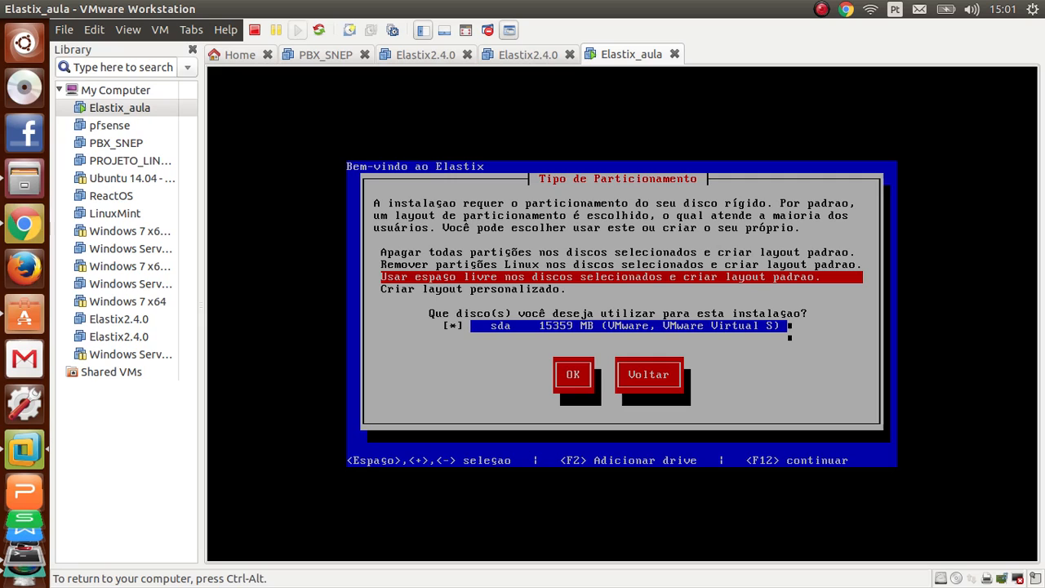
key(Tab)
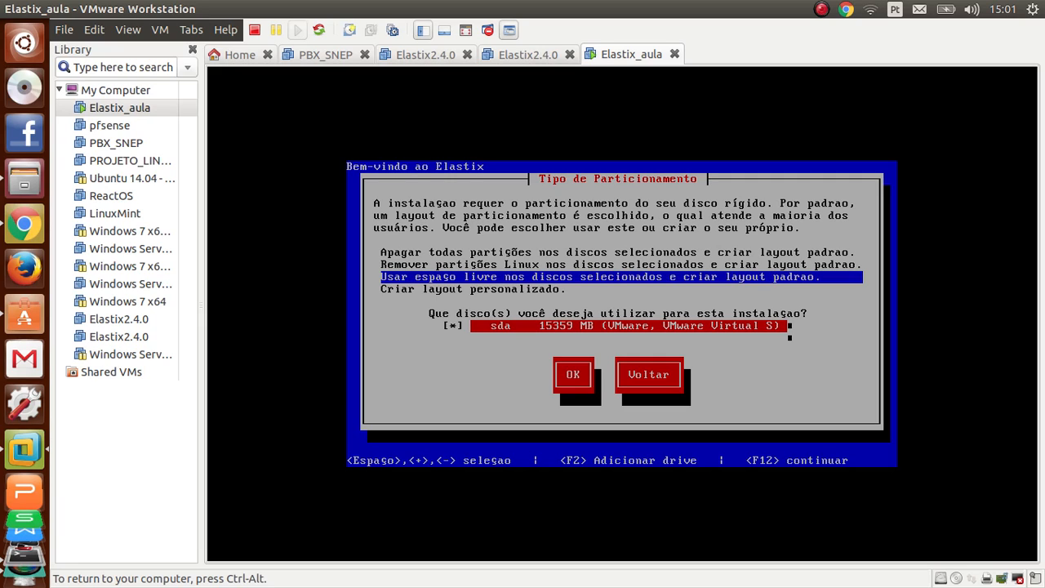
key(Tab)
key(Return)
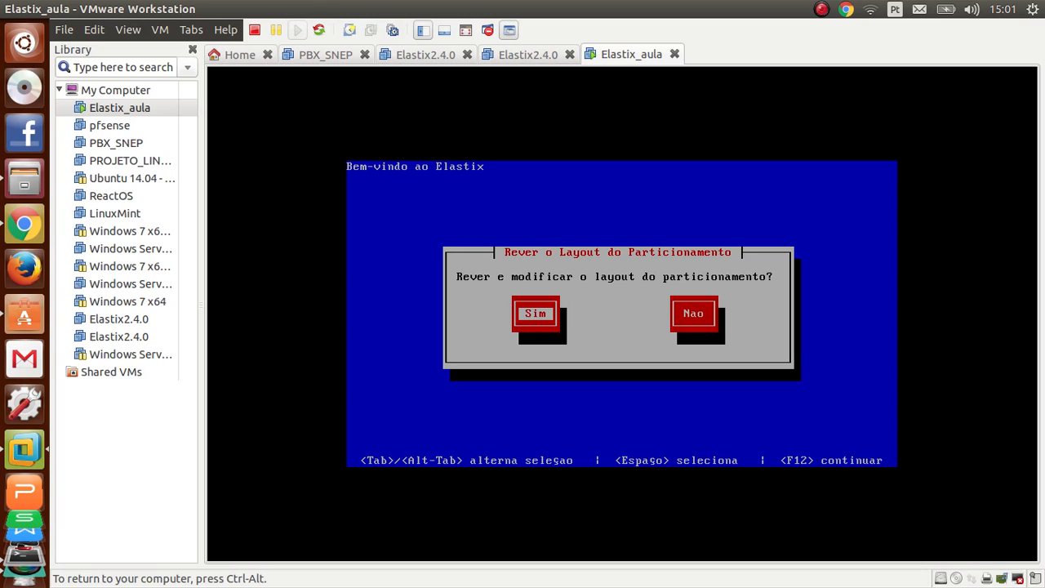
key(Tab)
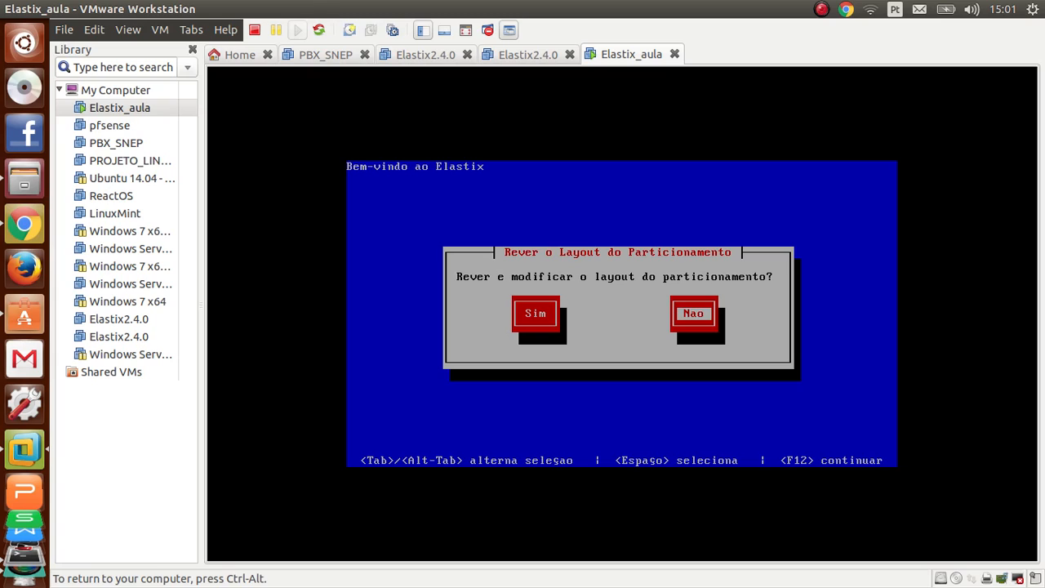
key(Return)
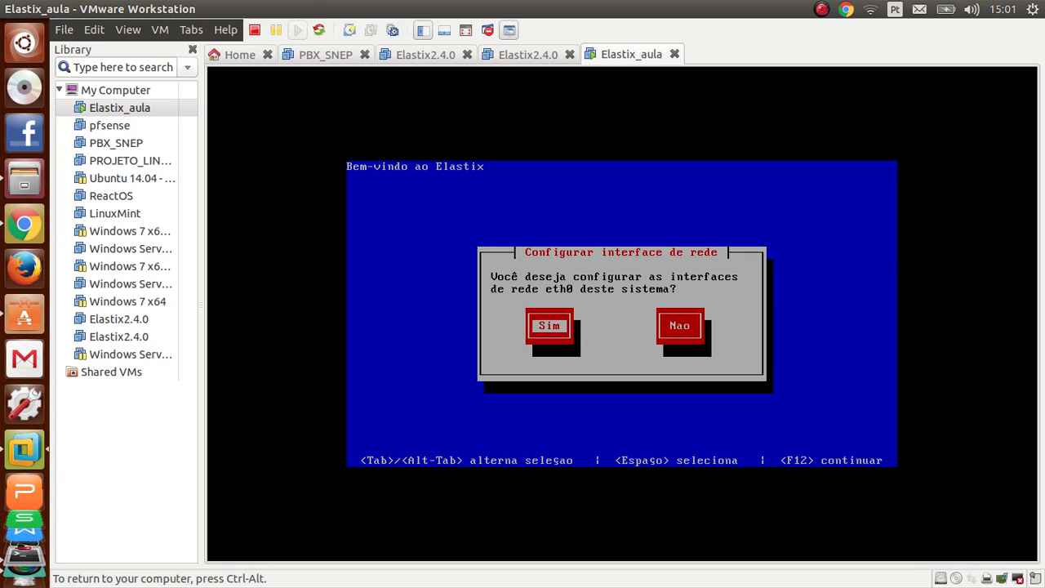
Agree to configure the eth0 network interface, accepting activation at startup with IPv4 and IPv6 support enabled.
key(Return)
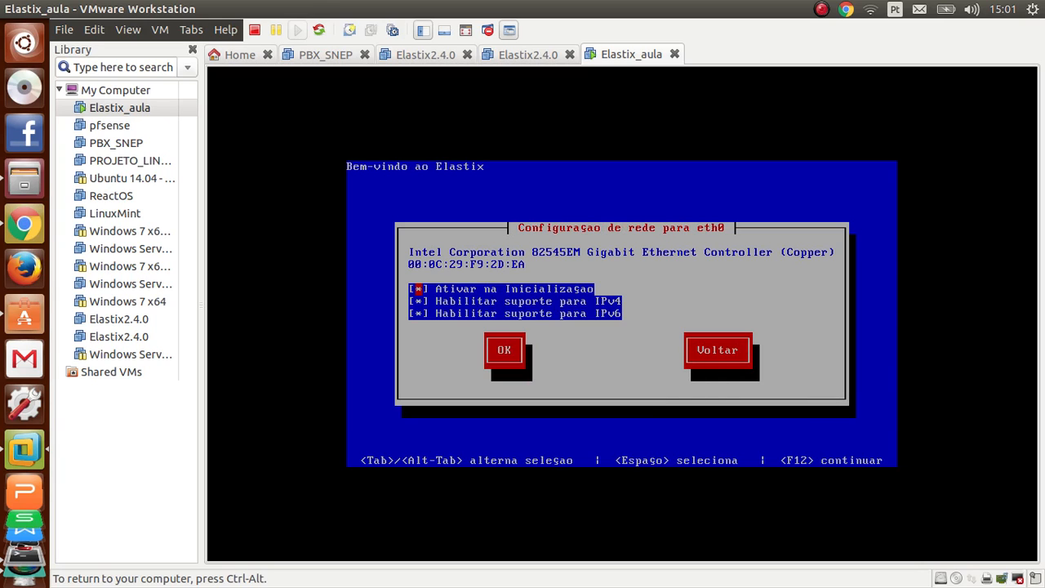
key(Tab)
key(Tab)
key(Tab)
key(Return)
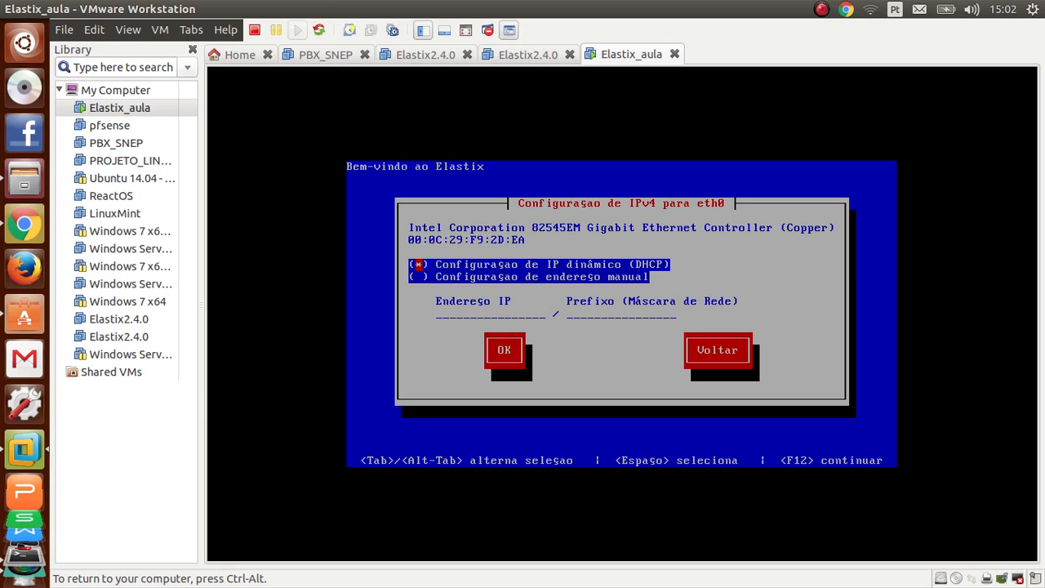
Accept dynamic IP configuration (DHCP) for the IPv4 settings of eth0.
key(Tab)
key(Tab)
key(Tab)
key(Tab)
key(Return)
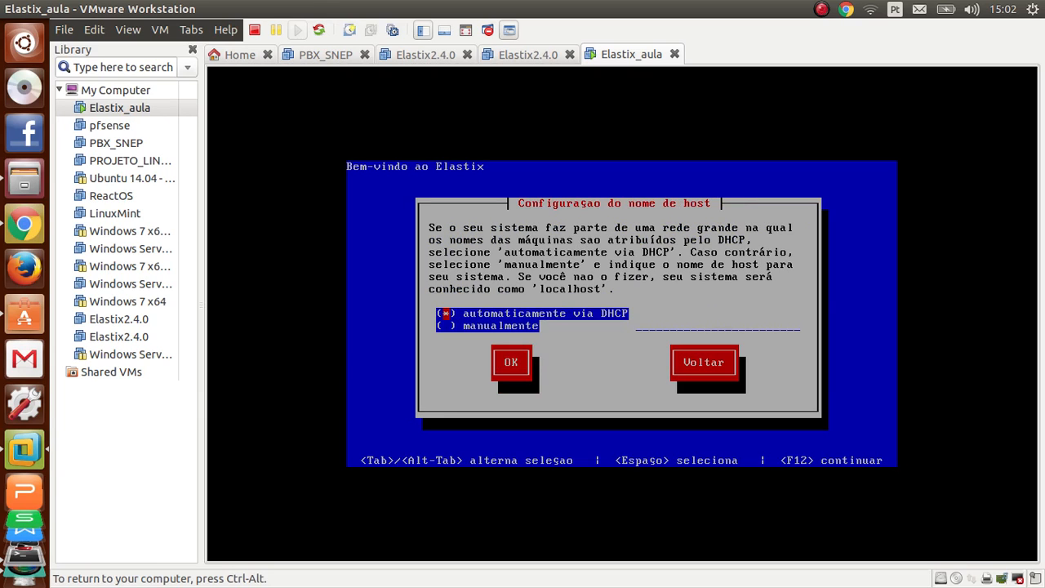
Accept automatic host name assignment via DHCP.
key(Tab)
key(Tab)
key(Return)
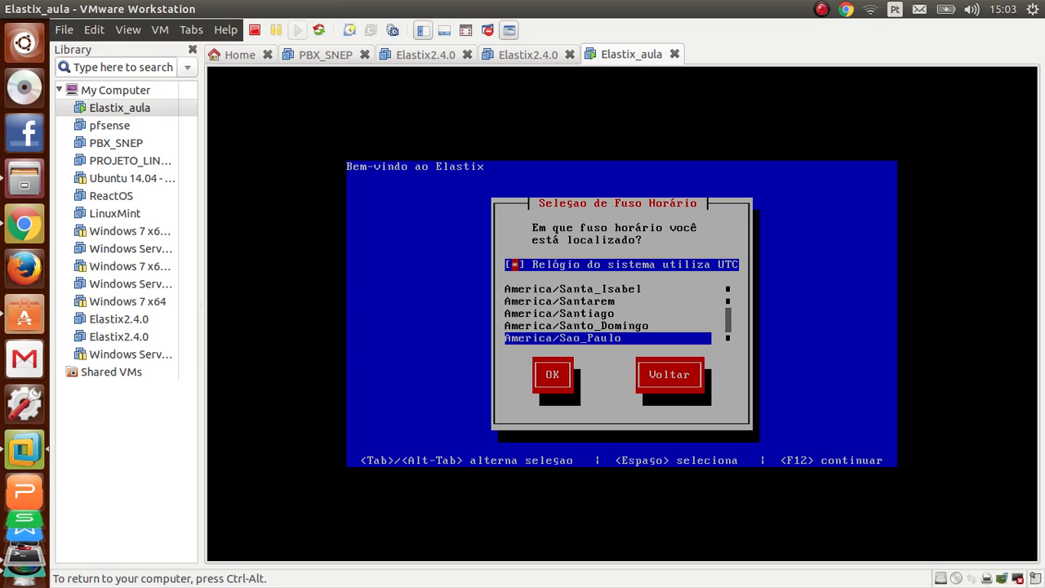
Confirm America/Sao_Paulo as the time zone with the system clock using UTC.
key(Tab)
key(Tab)
key(Return)
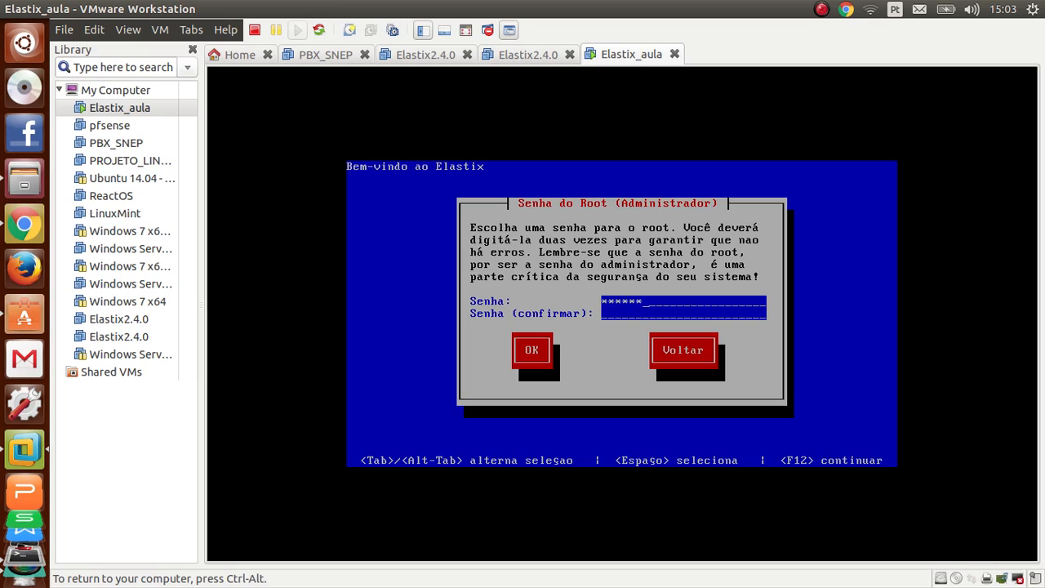
Enter and confirm the root administrator password, and continue to the package installation.
text(*********)
key(Tab)
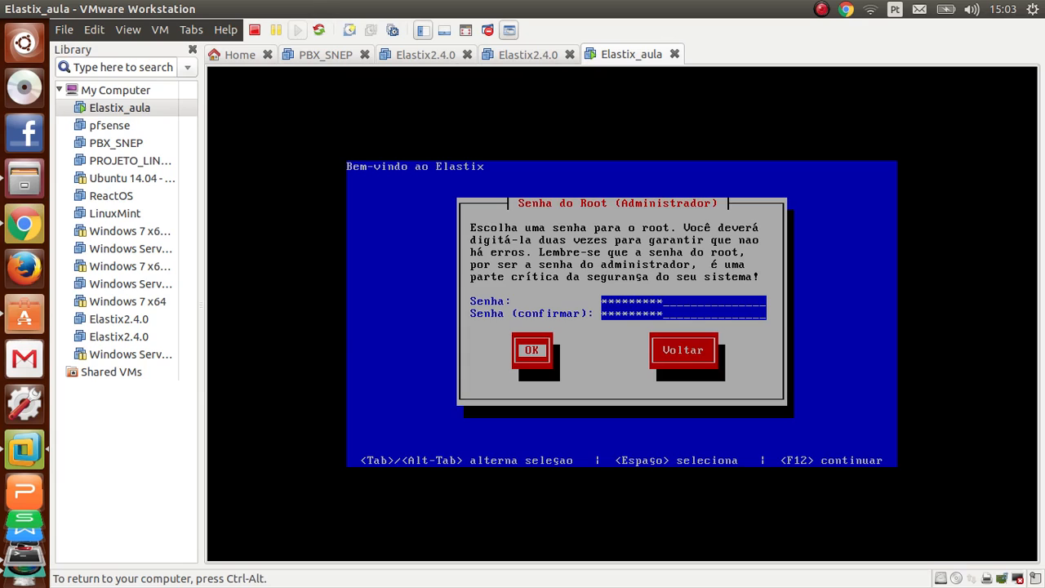
key(Tab)
key(Return)
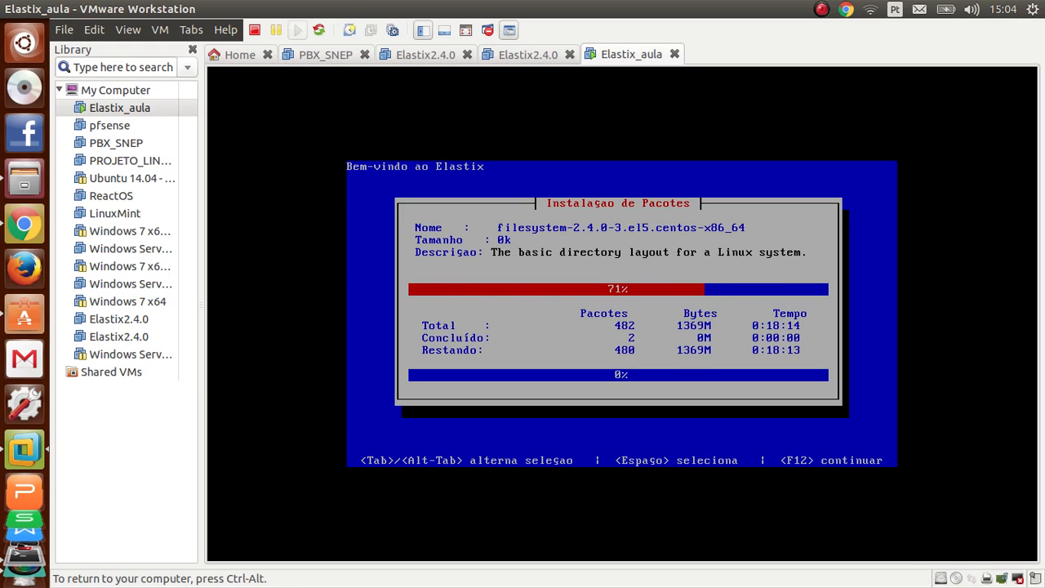
key(ctrl+alt)
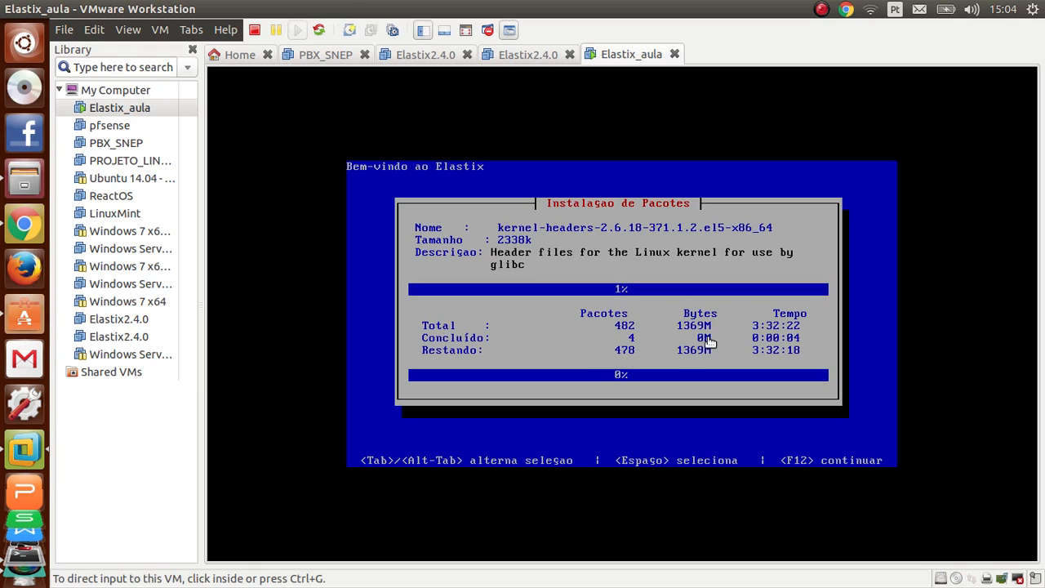
click(534, 384)
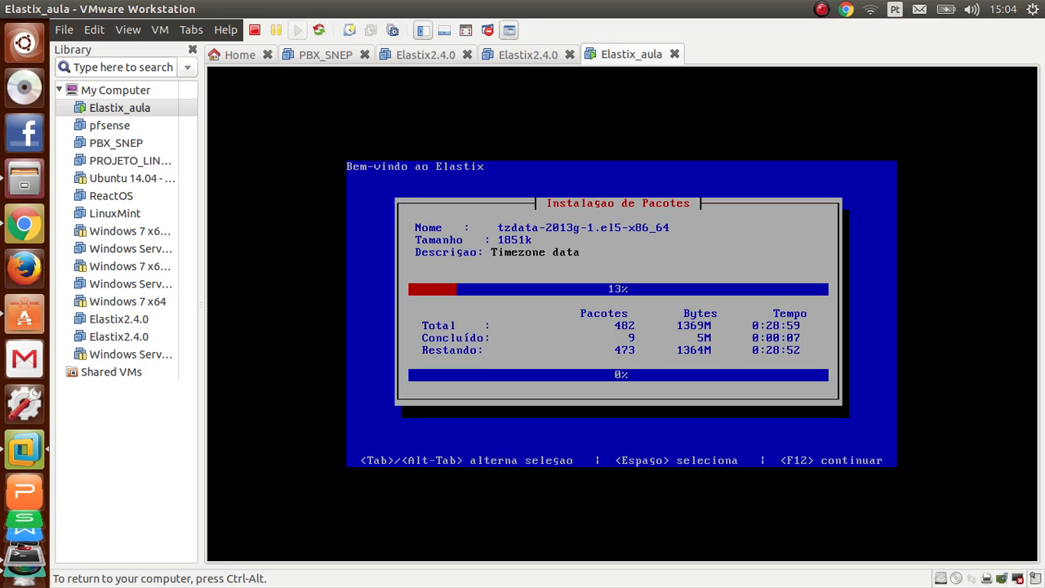